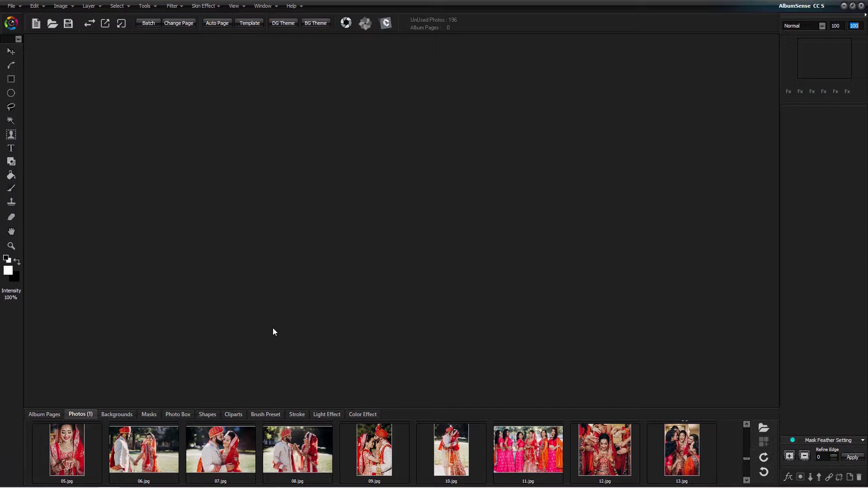
Select photos 05.jpg through 11.jpg and generate an automatic album page from them, regenerating it once for a different layout
left_click(69, 440)
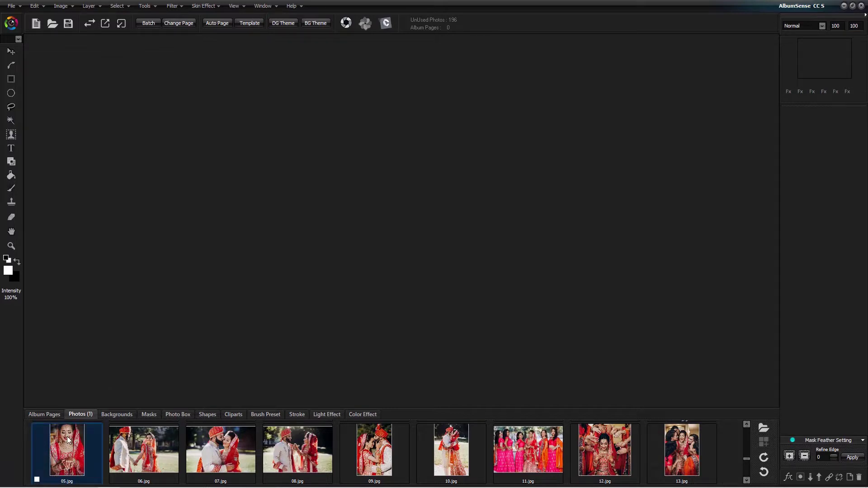
left_click(518, 454, "shift")
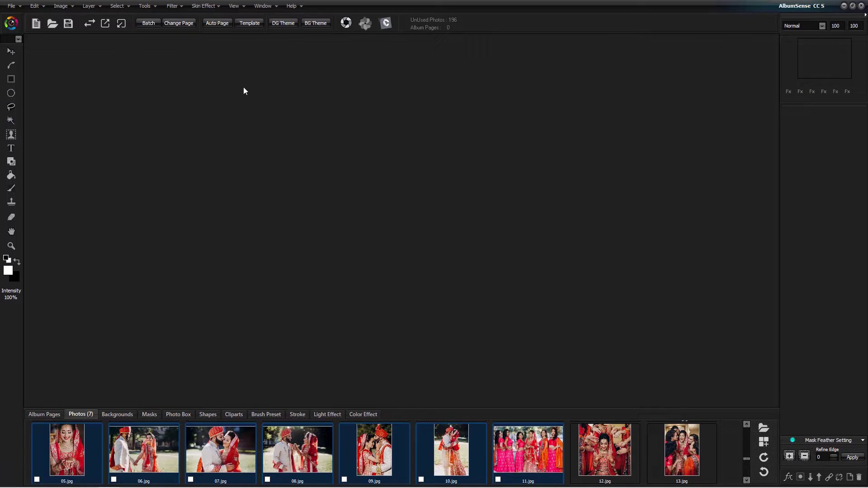
left_click(220, 26)
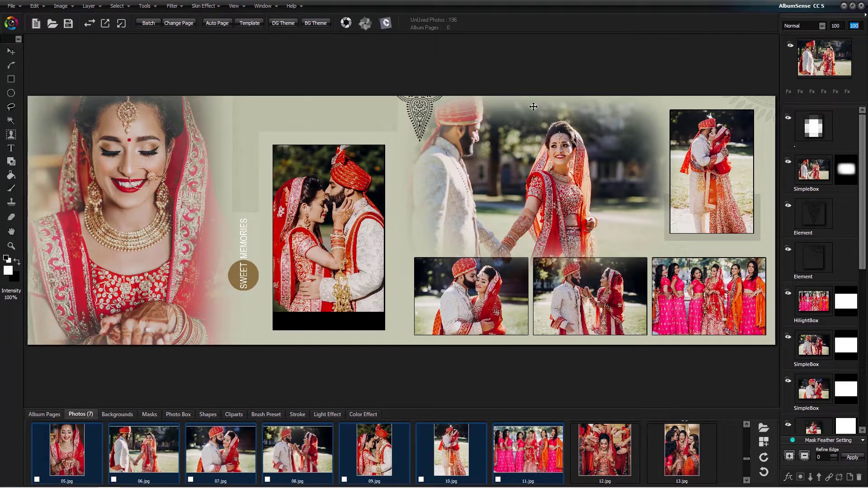
left_click(225, 27)
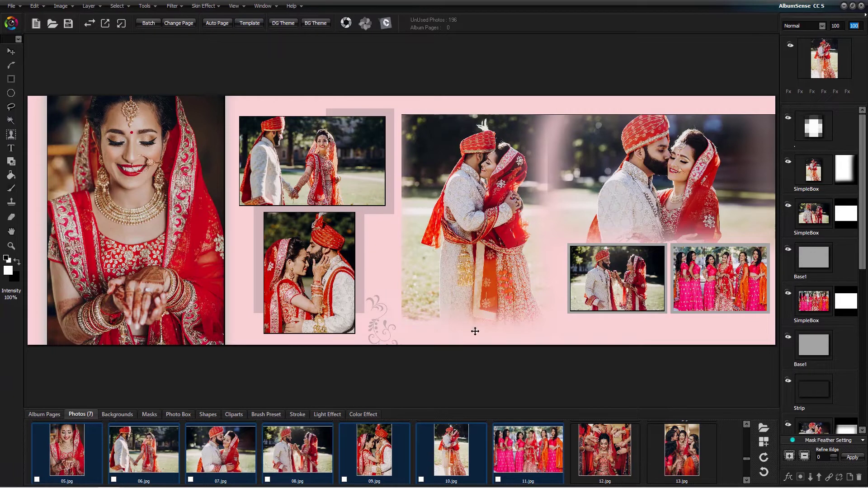
Apply the orange seven-photo template with the brown side panel to the page and replace its background with the dark blue one
left_click(250, 24)
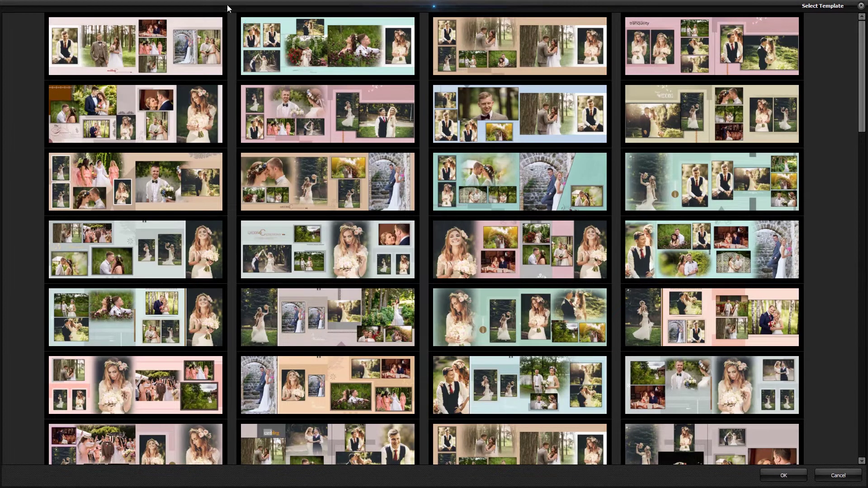
scroll(366, 154, "down", 5)
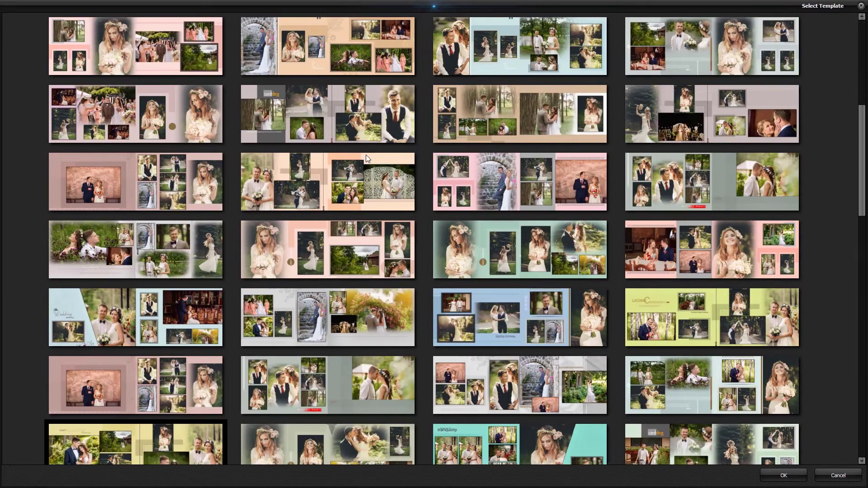
scroll(366, 155, "down", 5)
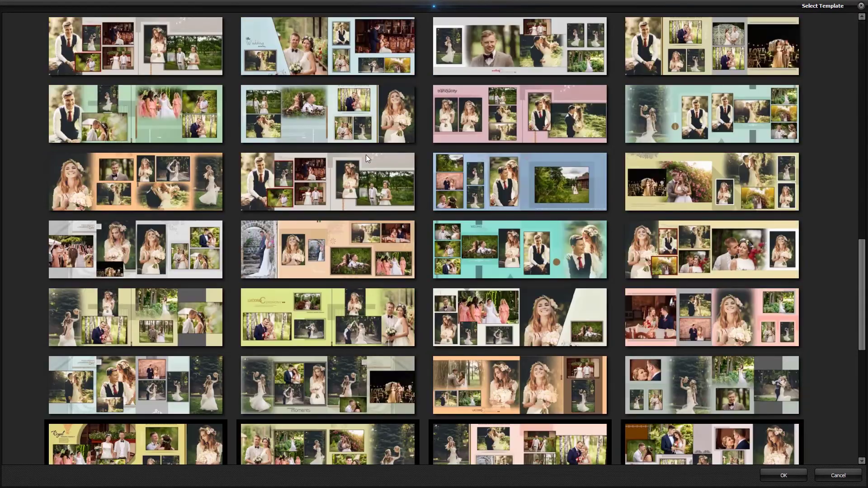
scroll(403, 170, "down", 3)
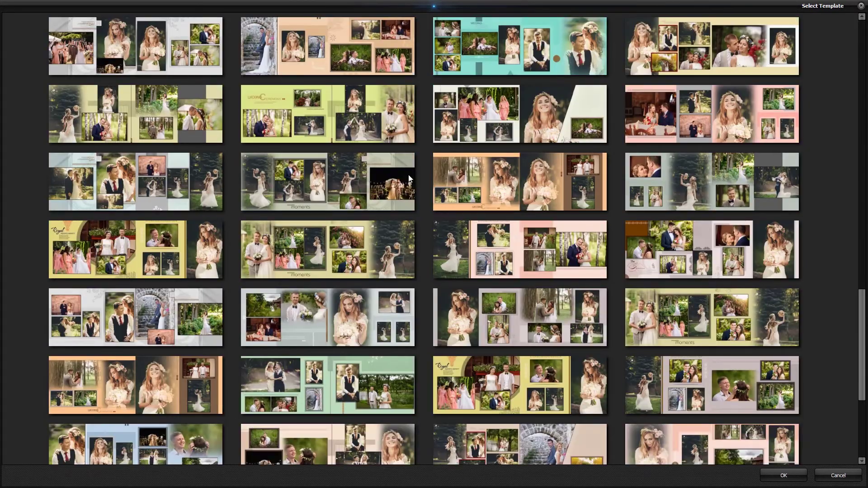
double_click(522, 186)
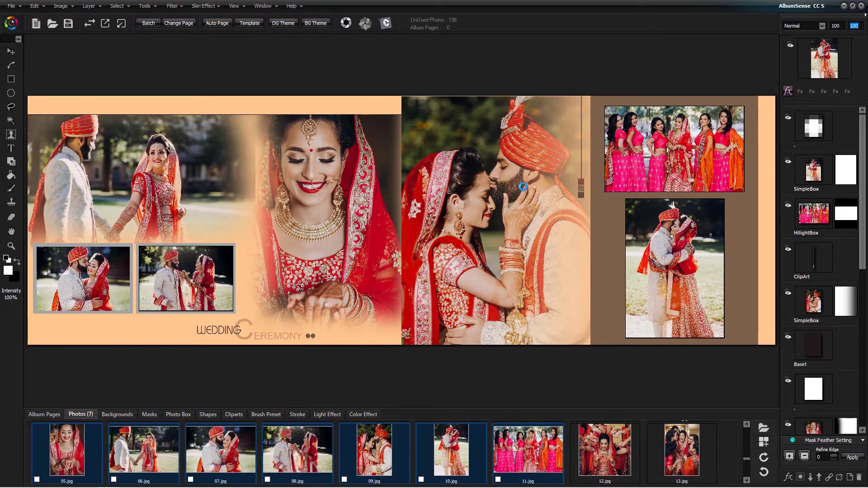
left_click(116, 416)
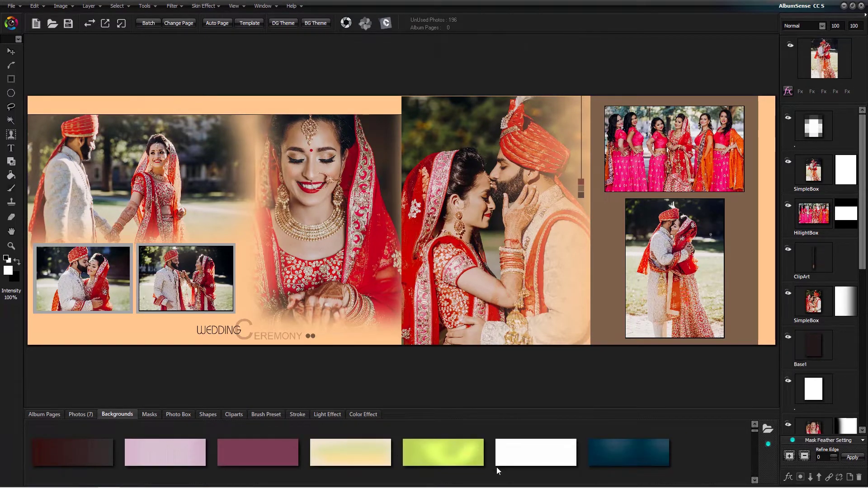
left_click(631, 454)
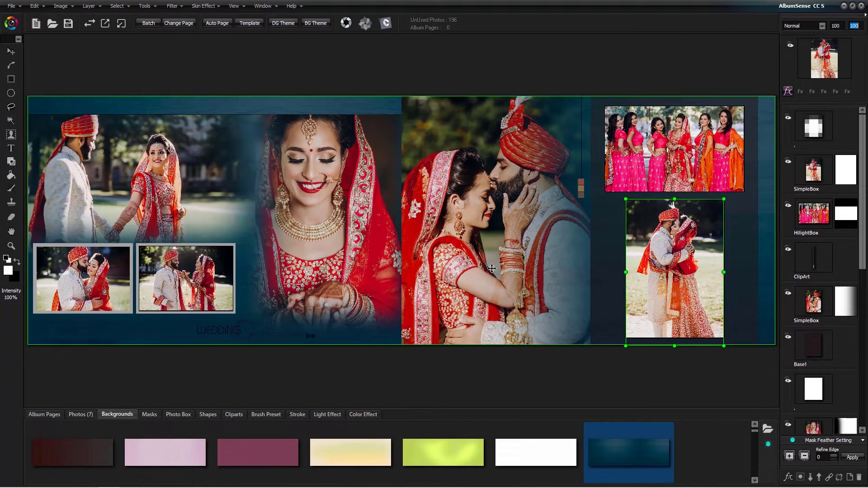
Swap the large centre photo of the couple with the smaller portrait photo below the bridesmaids
left_click(486, 233)
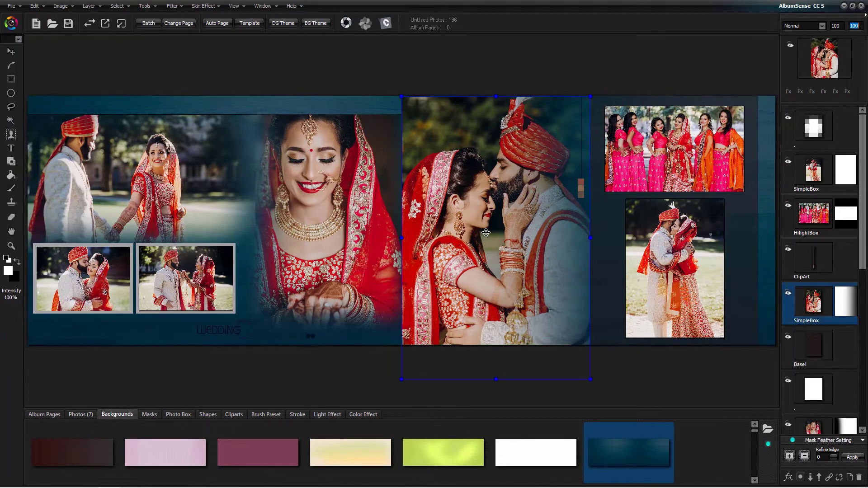
left_click(666, 258)
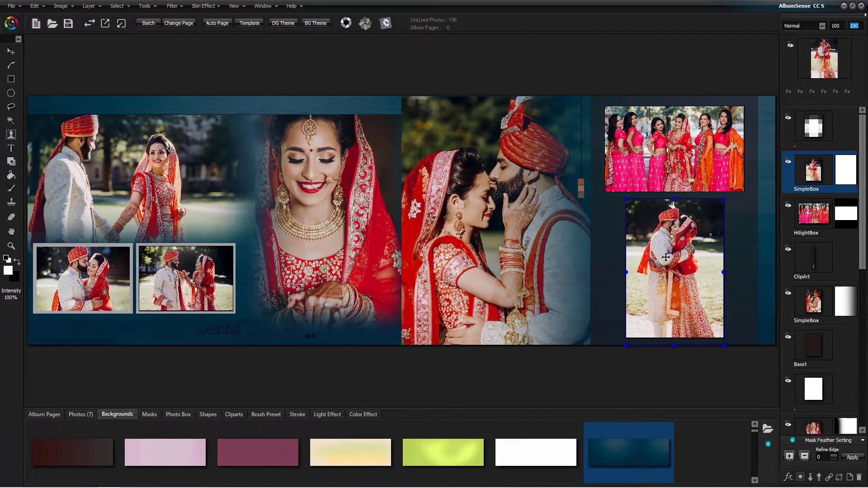
left_click(530, 211)
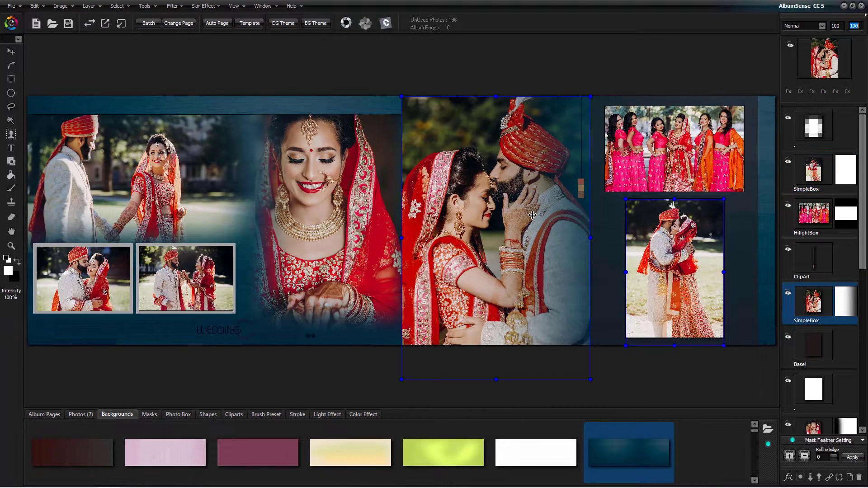
left_click(93, 25)
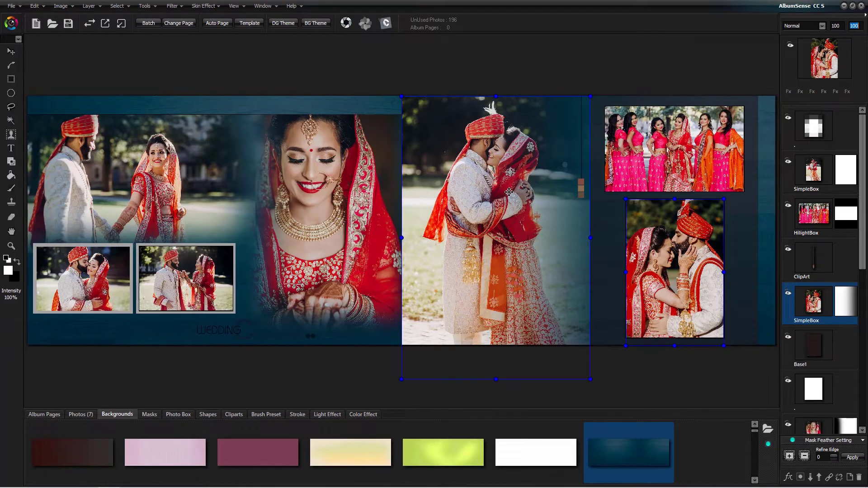
Resize the large centre photo of the embracing couple slightly smaller from its upper-right corner
left_click(493, 170)
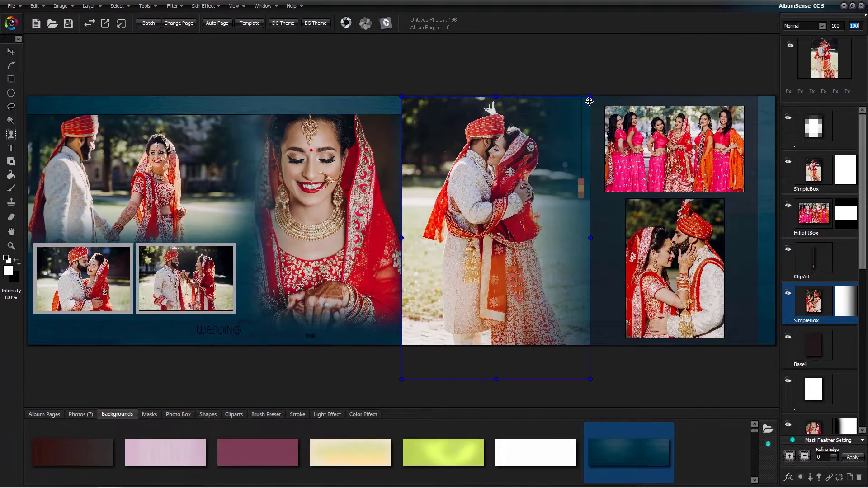
left_click_drag(591, 97, 592, 96)
left_click(545, 149)
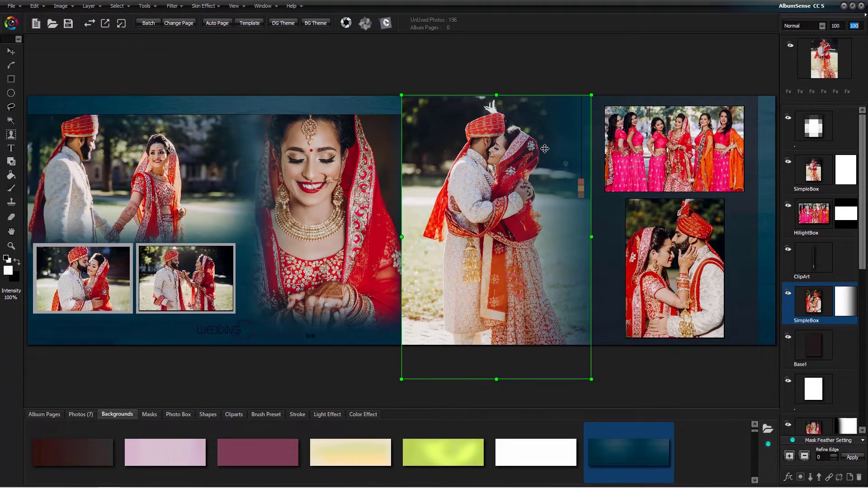
mouse_move(591, 96)
left_mouse_down()
mouse_move(567, 131)
mouse_move(588, 99)
left_mouse_up()
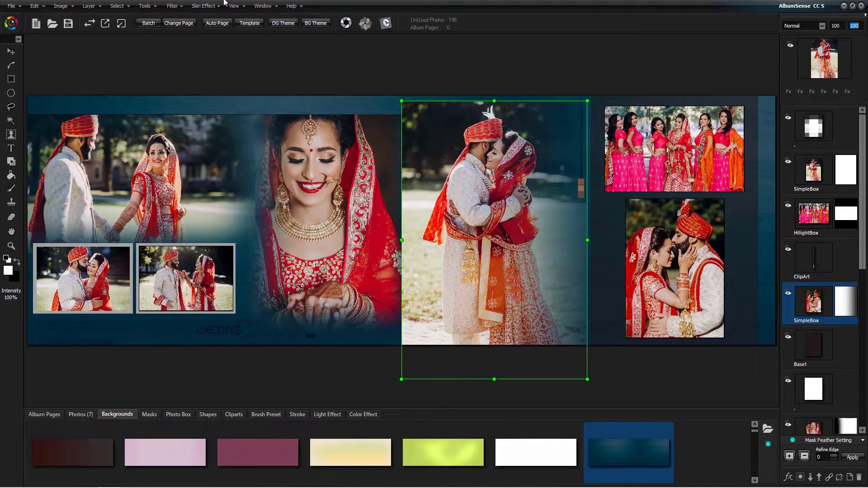
Open batch page creation without saving the current page and quick-create a page from photos 067.jpg to 073.jpg
left_click(148, 23)
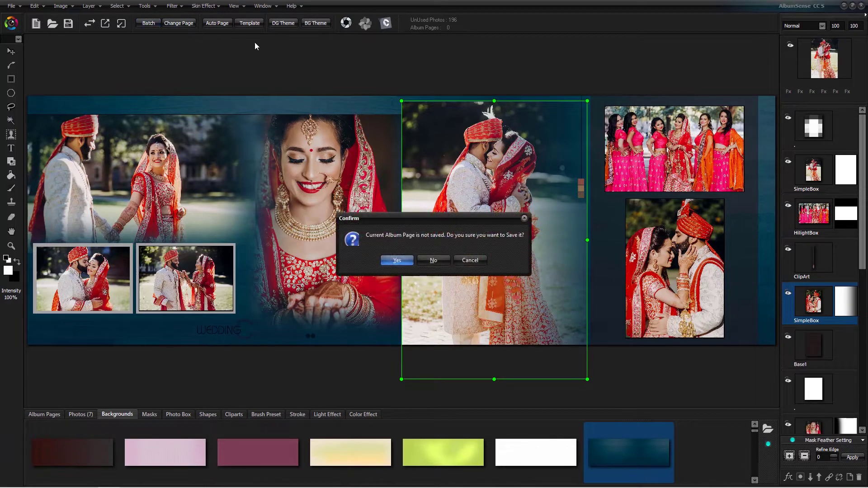
left_click(434, 255)
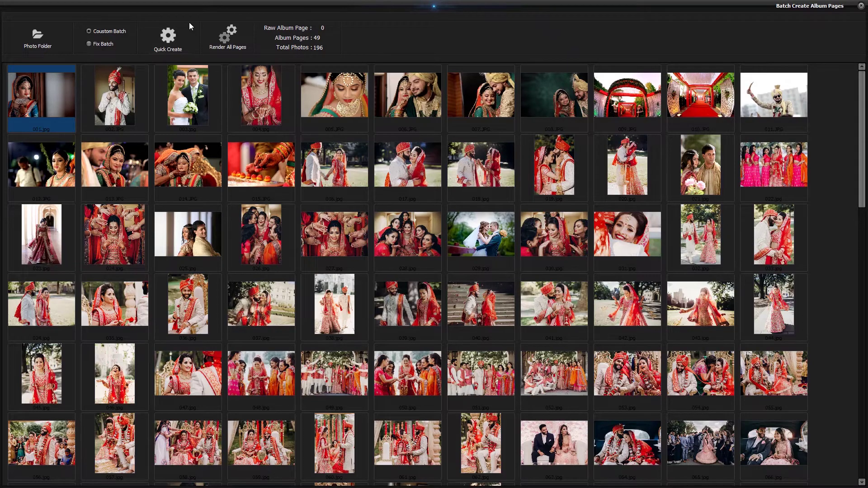
scroll(57, 191, "down", 4)
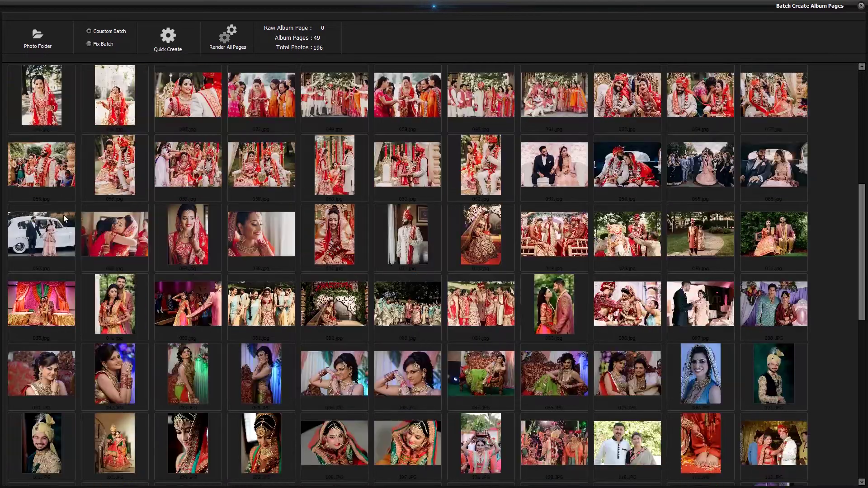
scroll(63, 216, "down", 2)
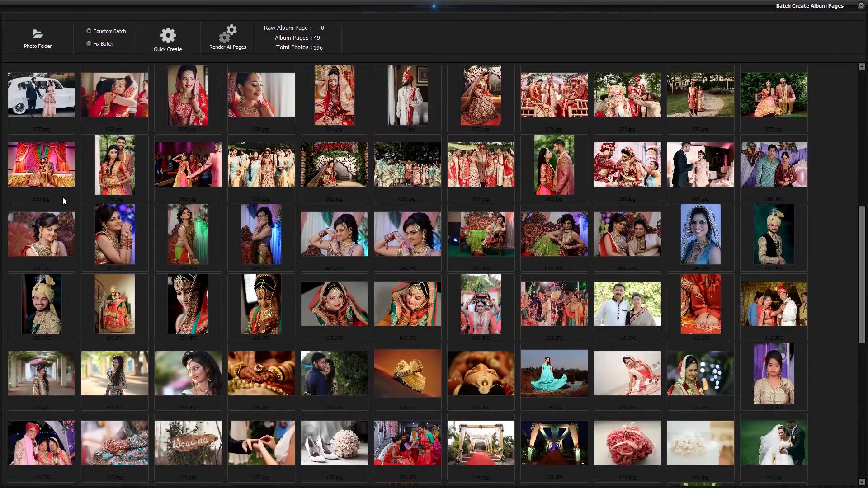
left_click(38, 95)
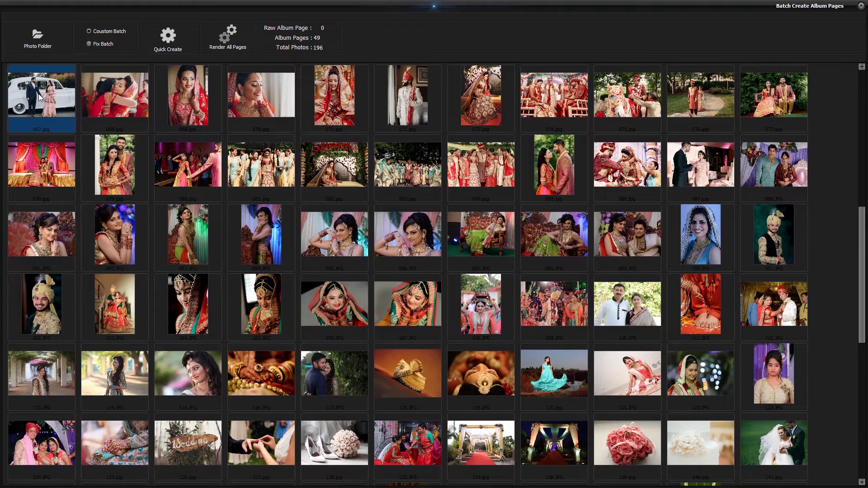
left_click(472, 99, "shift")
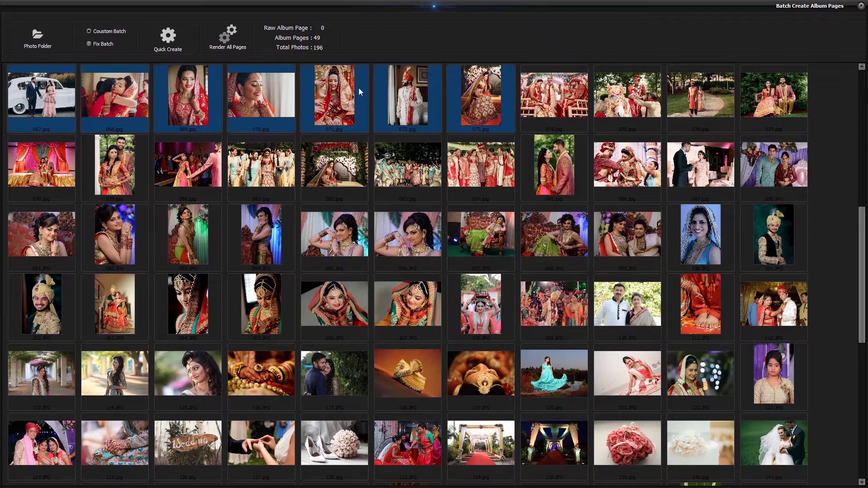
left_click(172, 43)
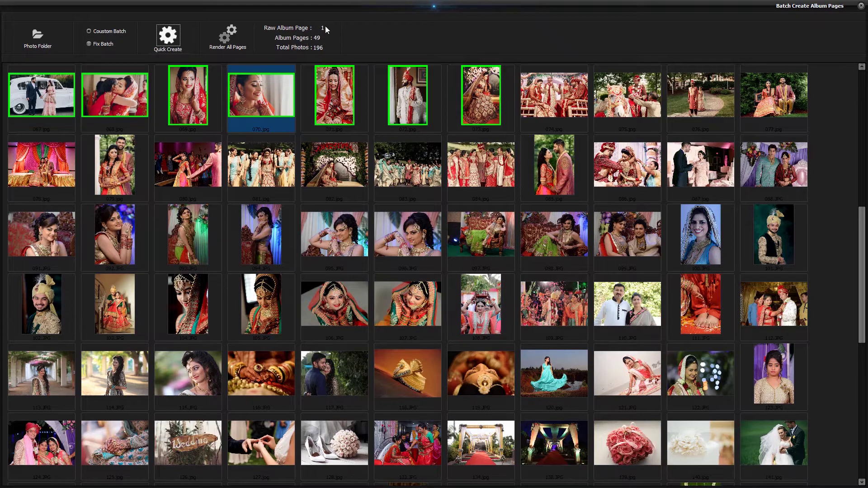
Quick-create another batch page from photos 074.jpg to 081.jpg
left_click(546, 94)
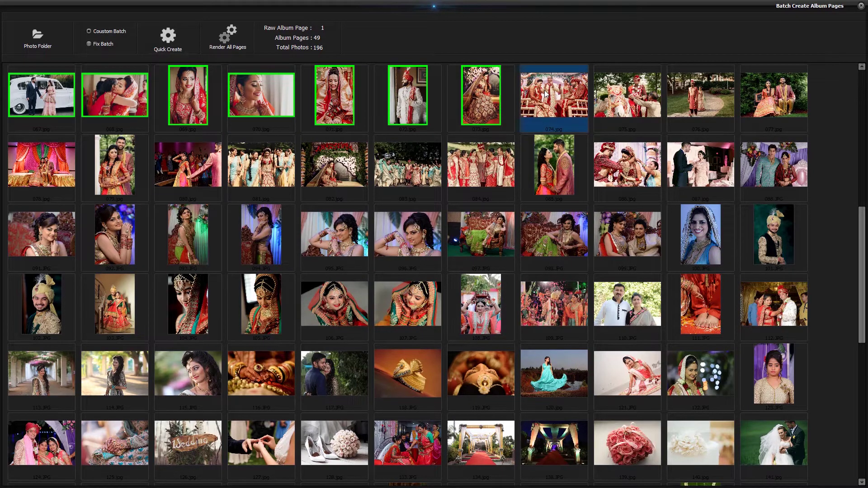
left_click(262, 175, "shift")
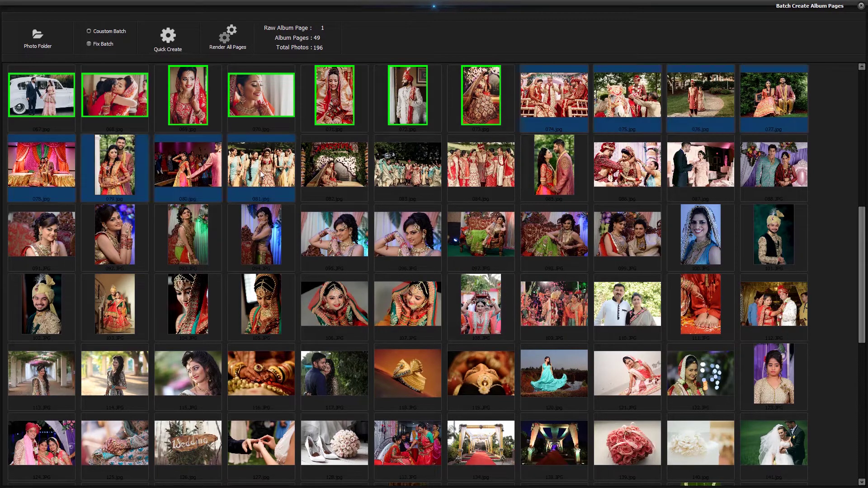
left_click(171, 40)
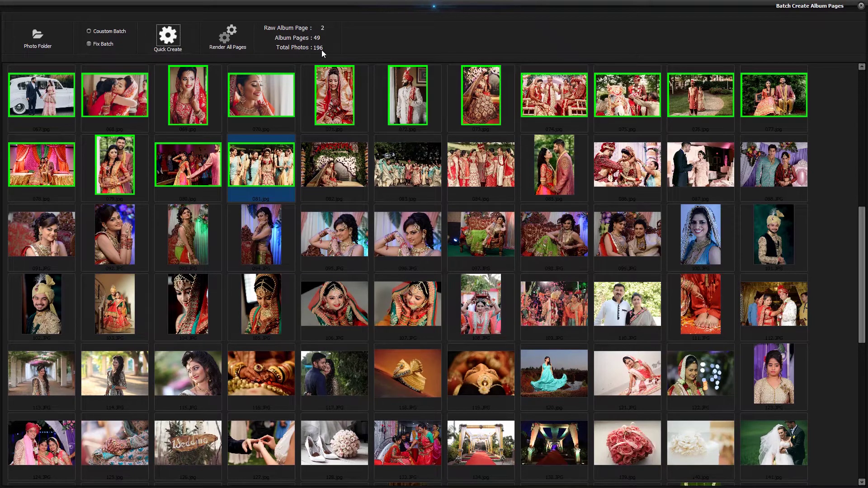
Switch the batch mode to Fix Batch with 8 photos per page, and close batch page creation without rendering
left_click(101, 45)
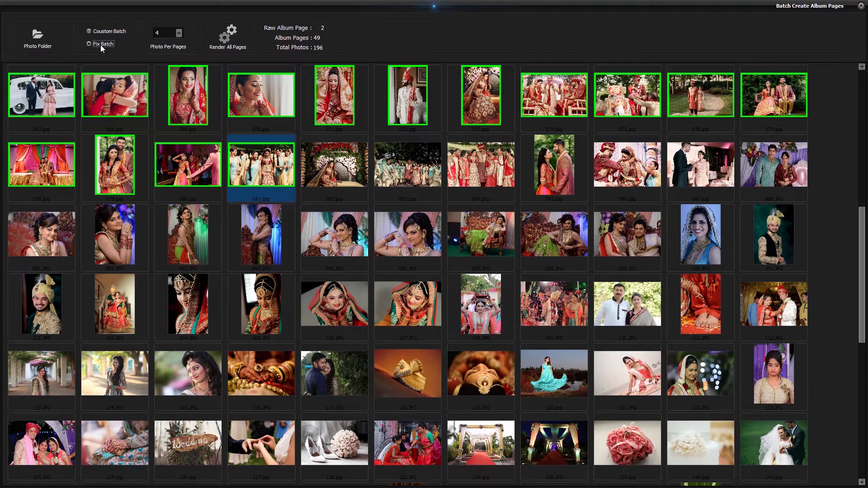
left_click(179, 33)
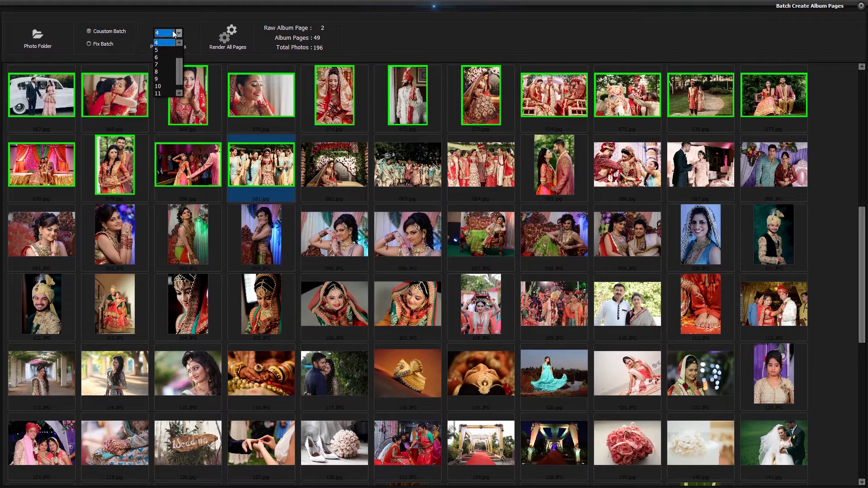
left_click(162, 69)
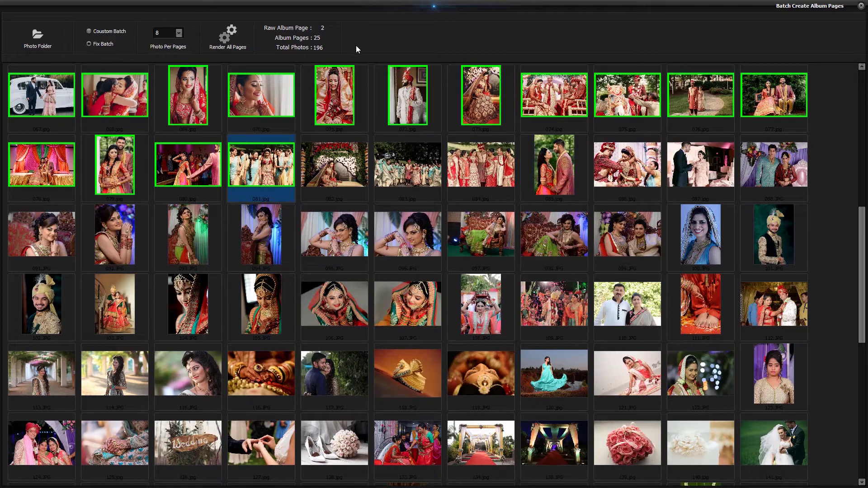
left_click(861, 6)
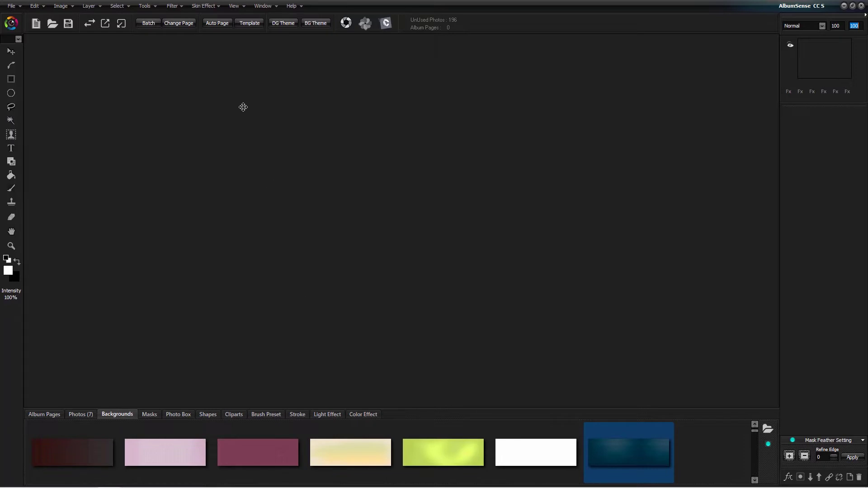
Start AI Correction in Batch on the NEW folder of Local Disk (C:), and abort the batch run
left_click(60, 6)
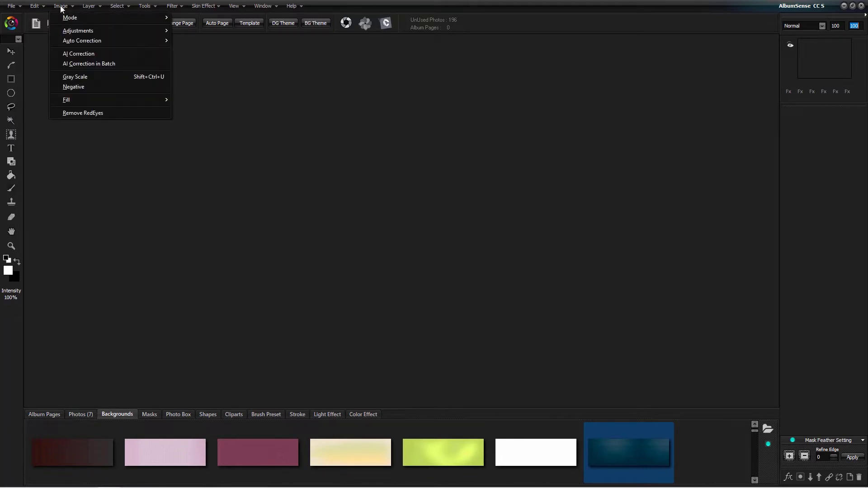
left_click(114, 67)
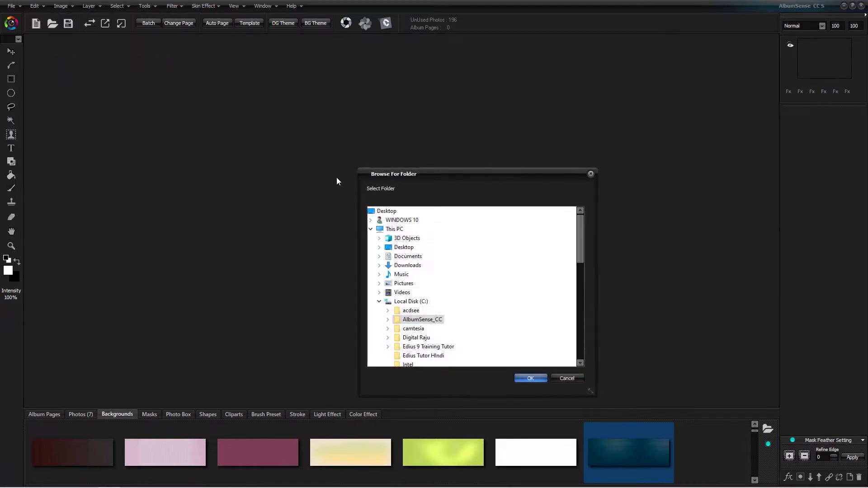
left_click_drag(473, 175, 480, 66)
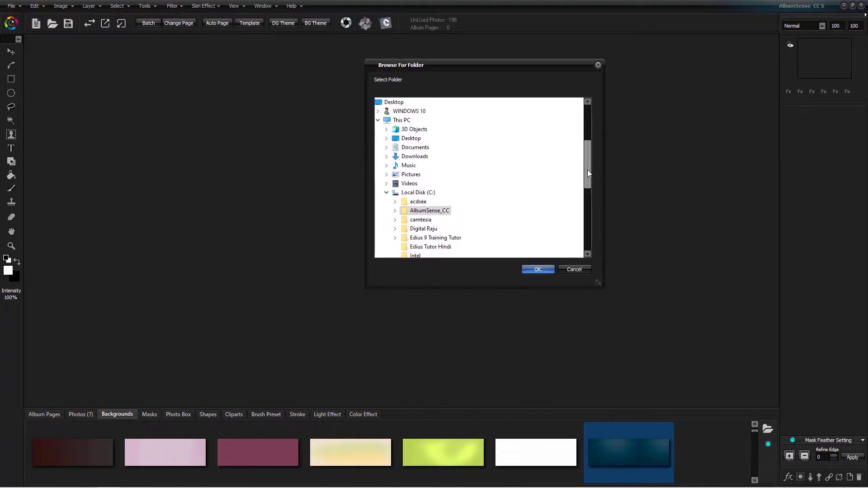
left_click(430, 237)
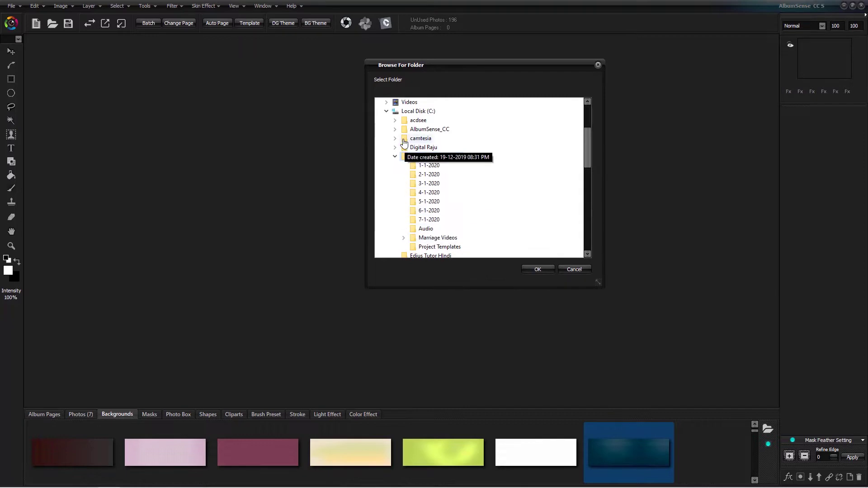
left_click(395, 156)
scroll(473, 196, "down", 2)
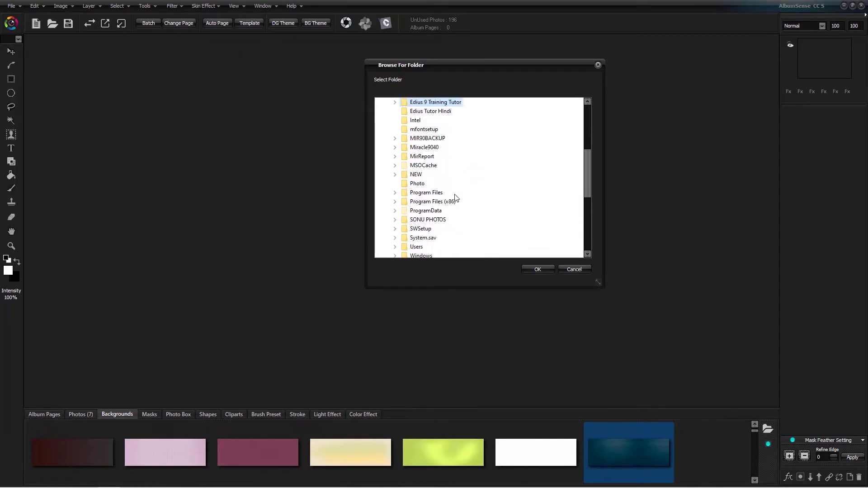
left_click(420, 177)
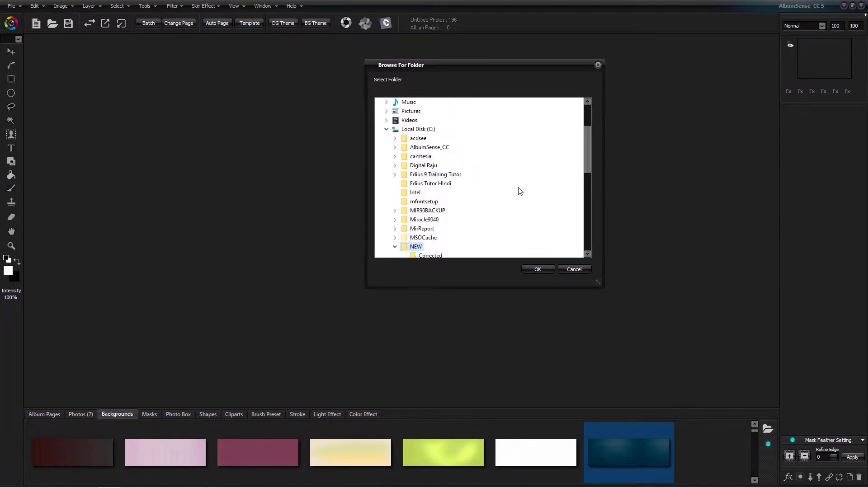
left_click(538, 269)
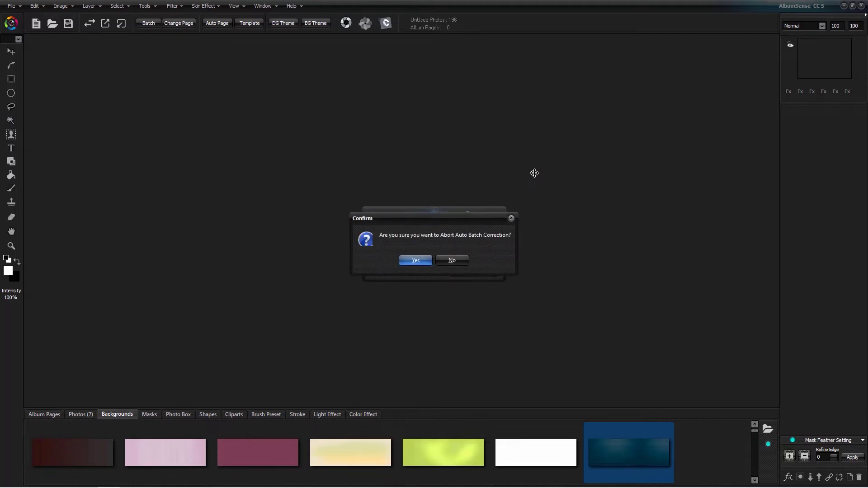
left_click(409, 262)
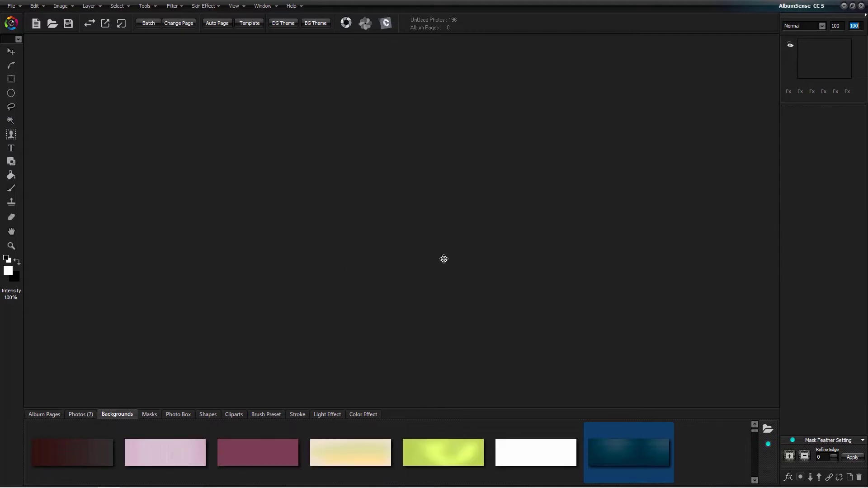
Create an automatic album page from photos 05.jpg to 10.jpg
left_click(67, 415)
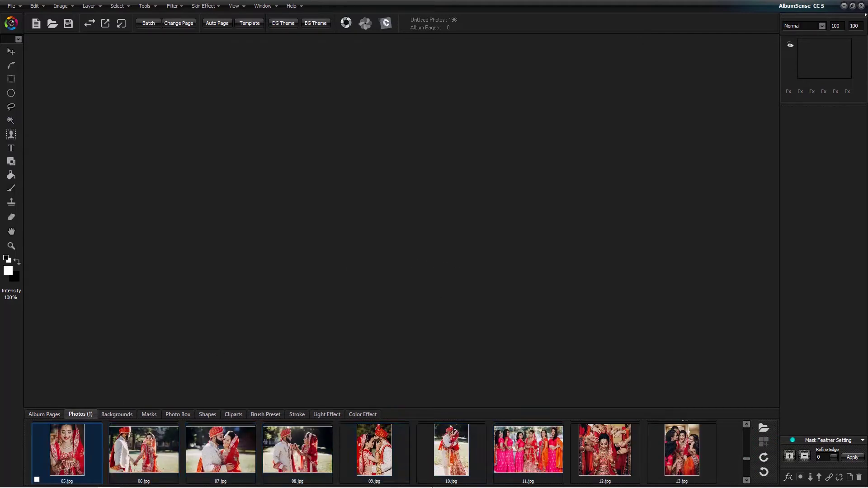
left_click(462, 445, "shift")
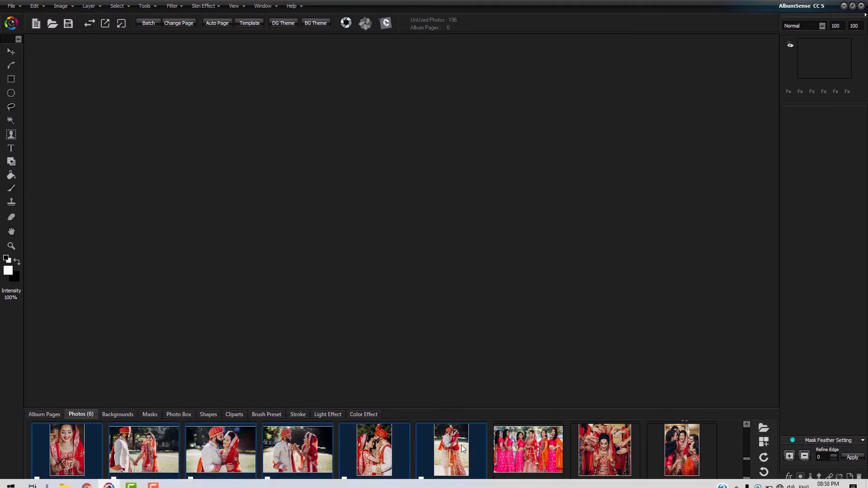
left_click(217, 24)
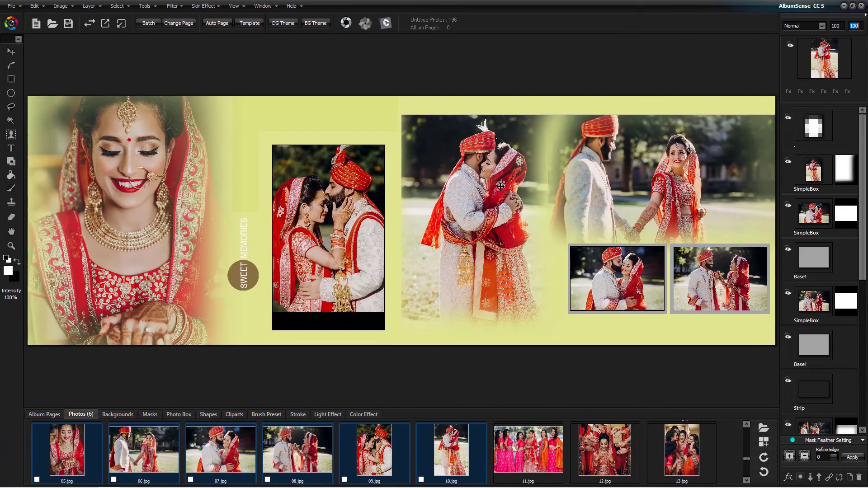
Cut the embracing couple out of the page's large photo in the Cutting Room, using a loose lasso outline and automatic object selection
left_click(475, 194)
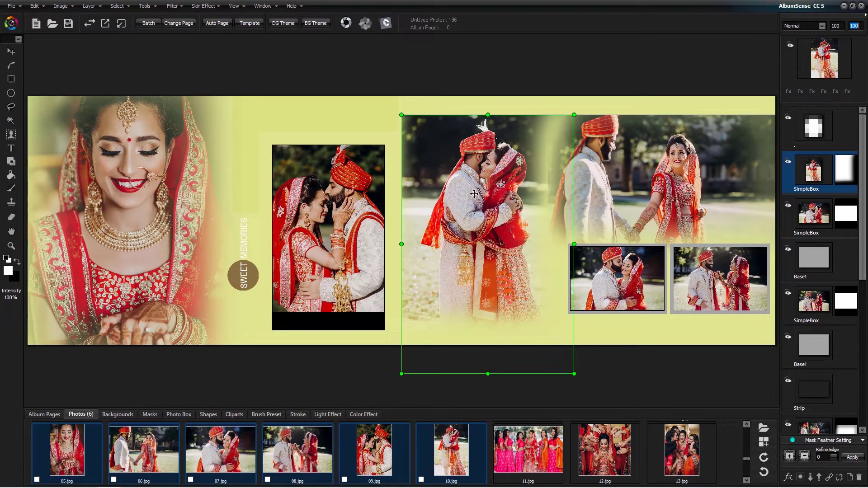
left_click(388, 26)
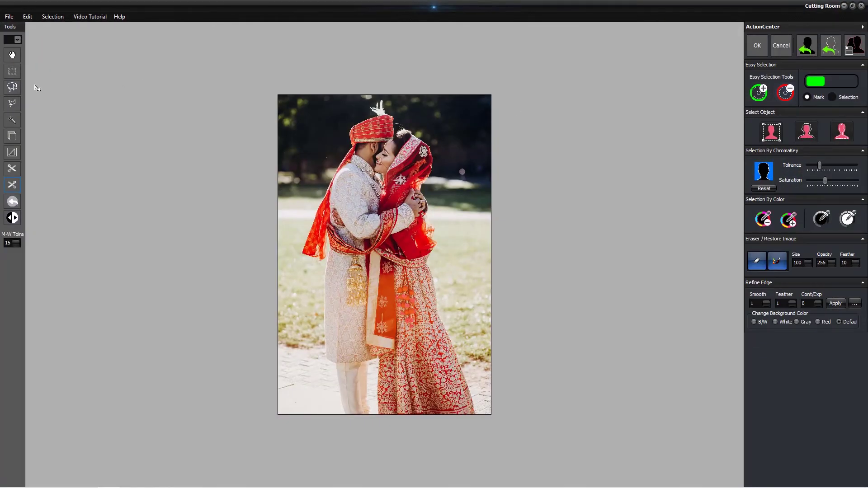
left_click(13, 87)
left_click_drag(315, 162, 339, 128)
mouse_move(362, 90)
left_mouse_down()
mouse_move(386, 90)
mouse_move(414, 116)
left_mouse_up()
mouse_move(447, 154)
left_mouse_down()
mouse_move(477, 396)
mouse_move(471, 433)
mouse_move(443, 442)
mouse_move(359, 439)
mouse_move(325, 427)
mouse_move(290, 255)
mouse_move(295, 218)
left_mouse_up()
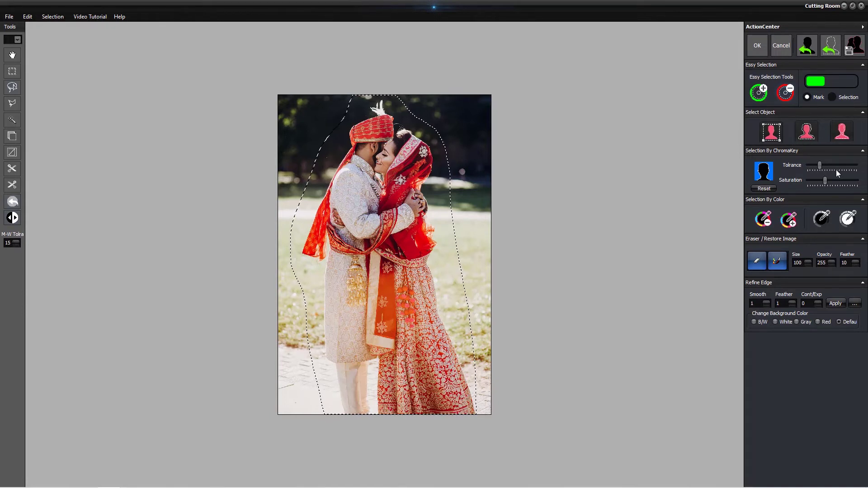
left_click(806, 130)
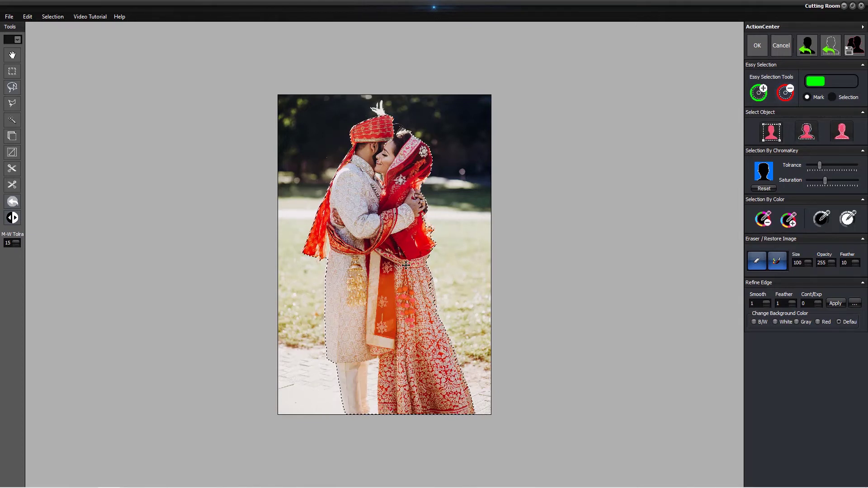
left_click(12, 185)
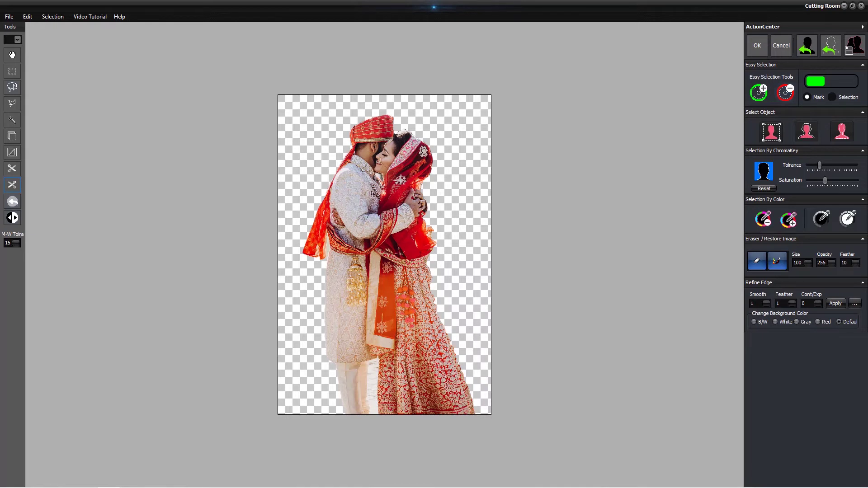
Restore the missing plume on the groom's turban with the size 100 restore brush, inverting the mask for the stroke and back again
left_click(12, 218)
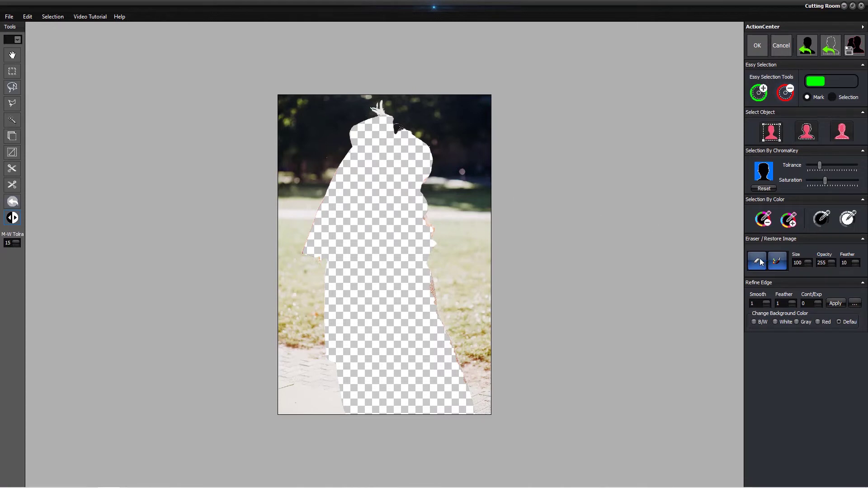
left_click(777, 261)
left_click_drag(370, 115, 380, 108)
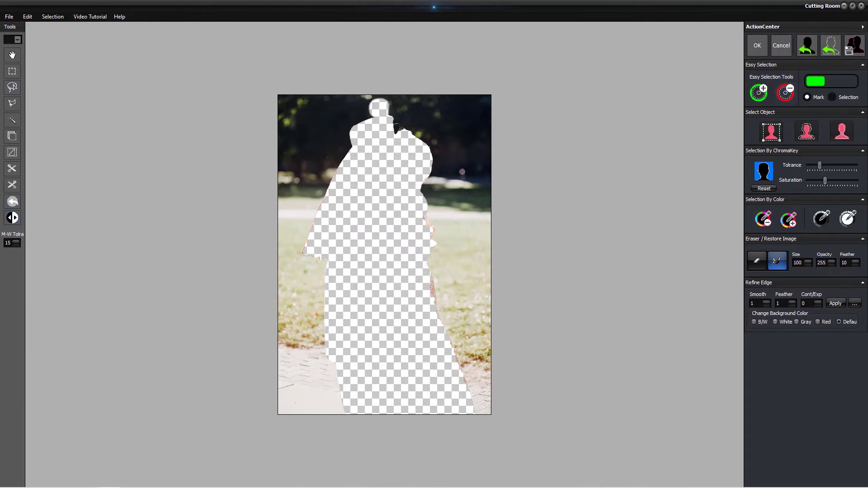
left_click(13, 218)
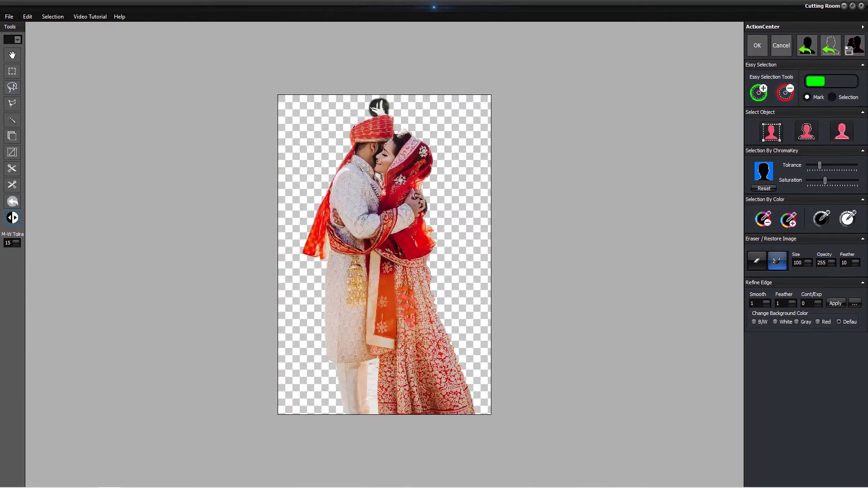
Lasso the area around the turban plume and remove the dark backdrop there by colour
scroll(378, 90, "up", 3)
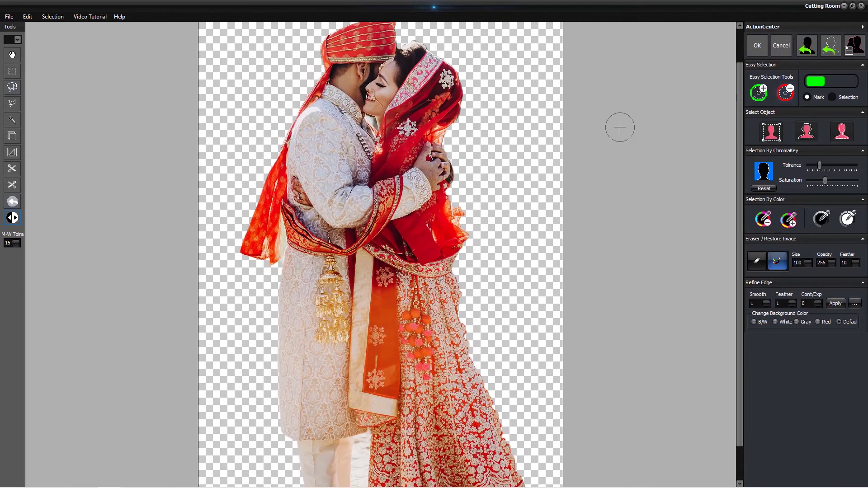
left_click_drag(740, 133, 740, 101)
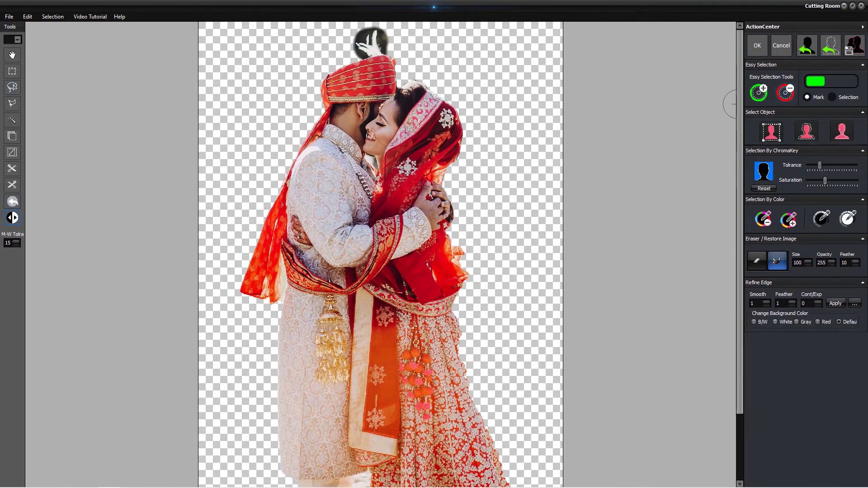
left_click(12, 88)
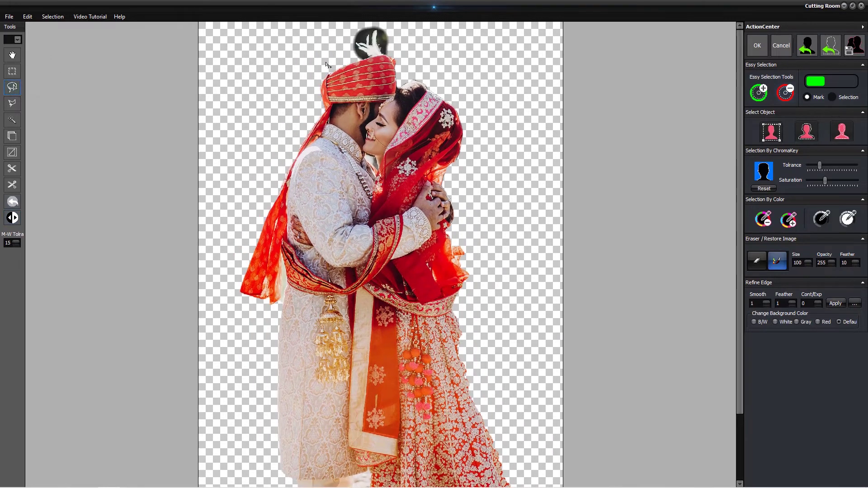
mouse_move(341, 59)
left_mouse_down()
mouse_move(345, 33)
mouse_move(343, 39)
mouse_move(390, 21)
mouse_move(400, 54)
mouse_move(344, 60)
left_mouse_up()
left_click(850, 219)
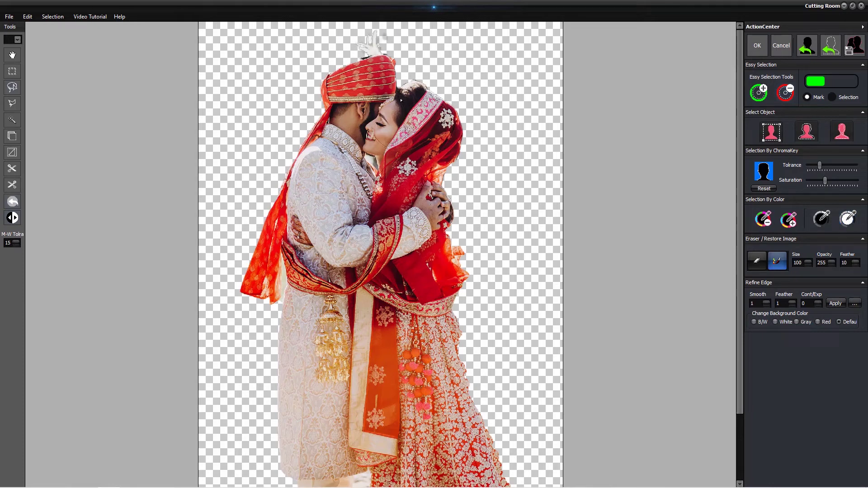
Lasso and delete the leftover background between the groom's legs and the bride's skirt
scroll(573, 260, "up", 2)
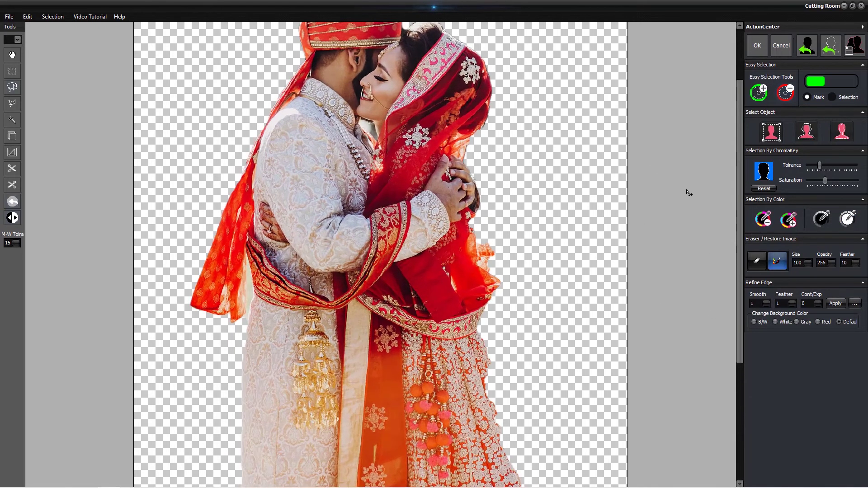
left_click_drag(741, 186, 733, 382)
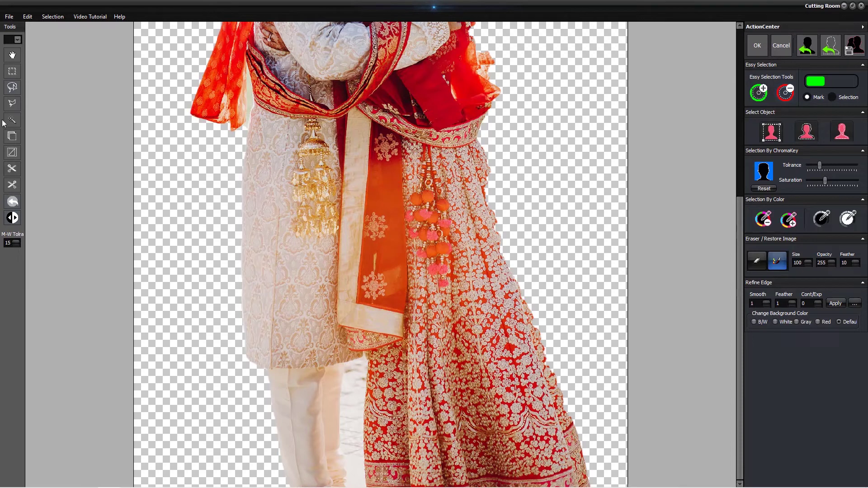
left_click(12, 88)
left_click_drag(343, 367, 347, 473)
left_click_drag(365, 486, 367, 360)
key("Delete")
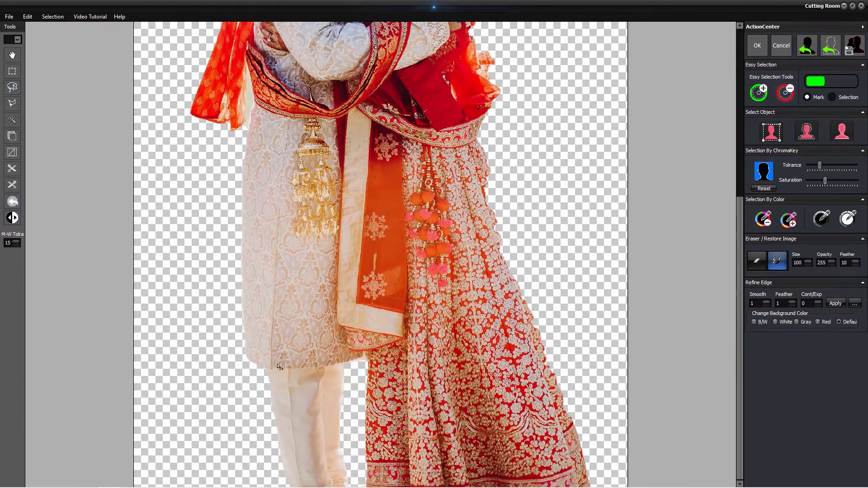
Refine the cutout's edges with smooth 1 and feather 1, check them on B/W and white backgrounds, and accept the cutout
scroll(420, 350, "down", 3)
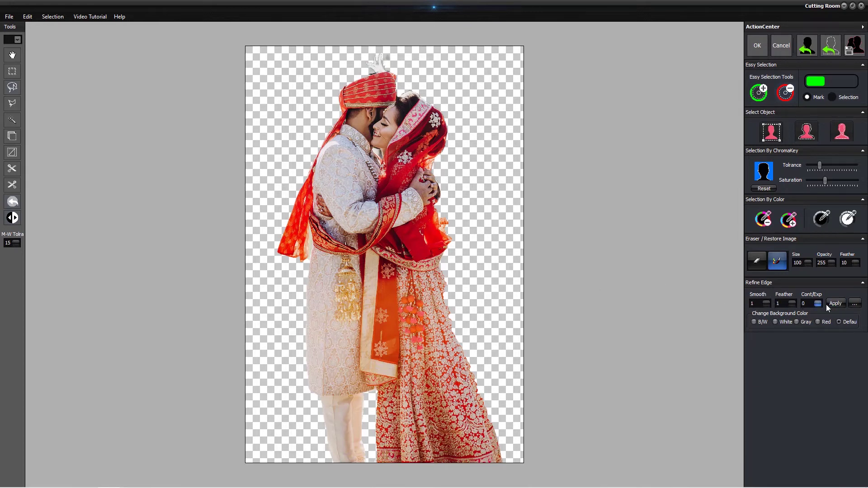
left_click(837, 303)
left_click(759, 322)
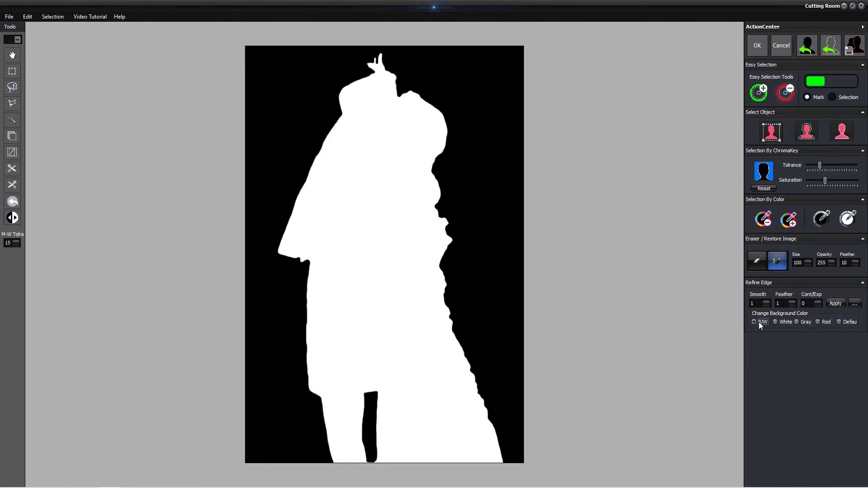
left_click(785, 322)
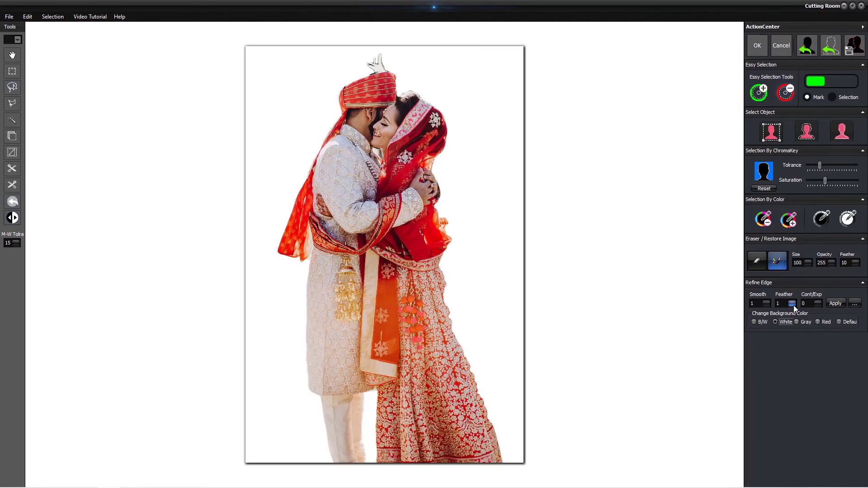
left_click(836, 304)
left_click(756, 47)
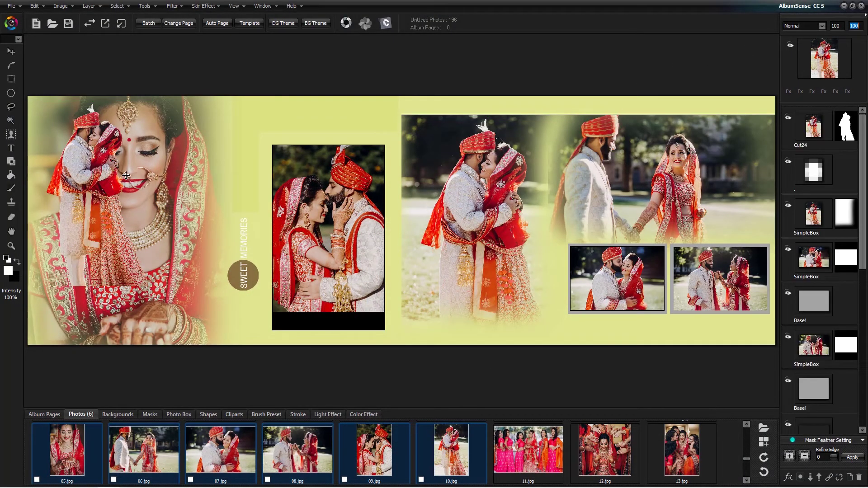
Move the cutout of the couple off the bride's portrait and delete the original large photo of the embracing couple
left_click_drag(123, 174, 373, 190)
left_click(448, 198)
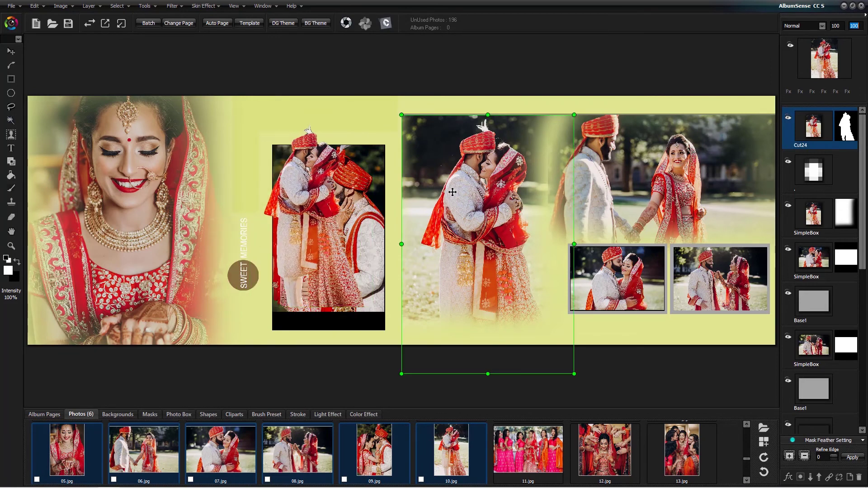
left_click(456, 188)
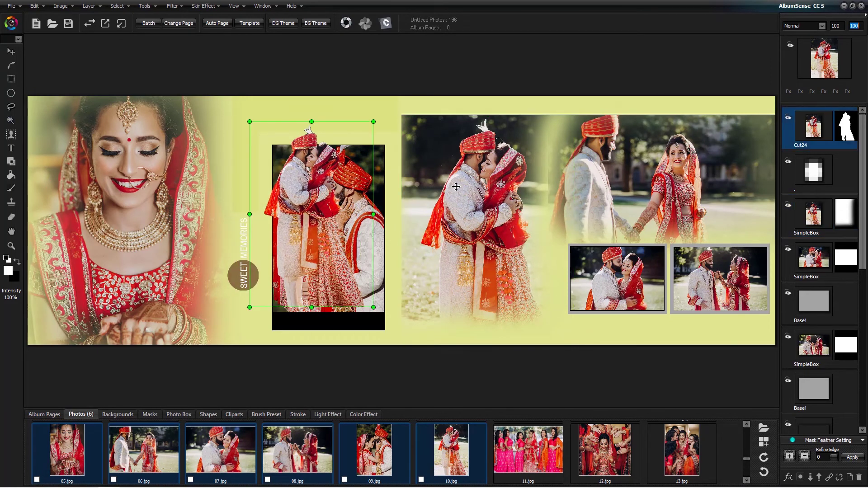
left_click(484, 185)
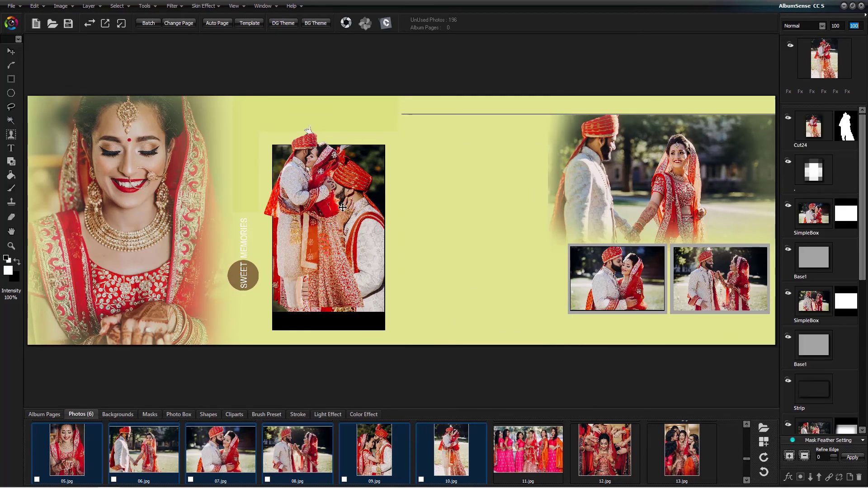
Place the couple's cutout in the empty space right of the framed portrait and enlarge it to nearly the full page height
left_click_drag(319, 204, 465, 230)
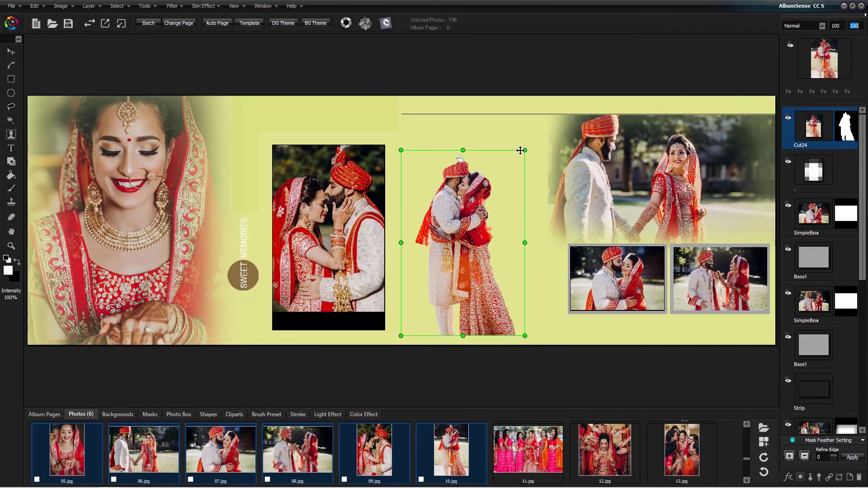
left_click_drag(528, 149, 580, 97)
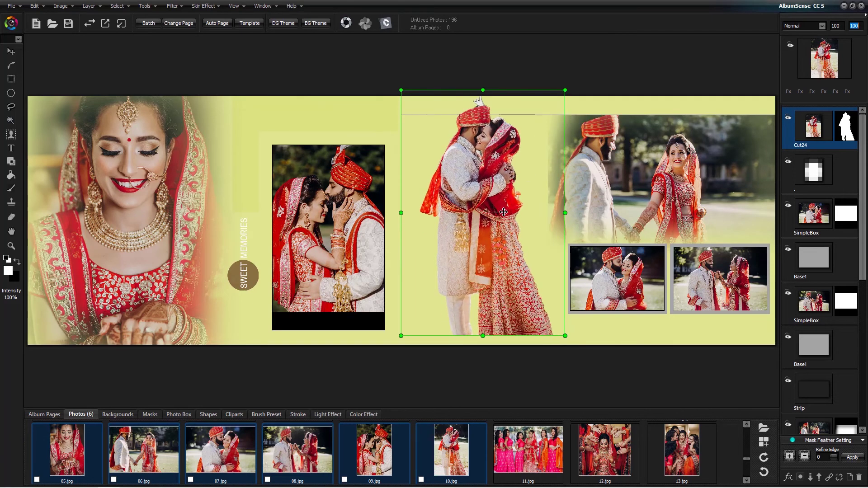
Move the couple's cutout down to the page's bottom edge and fade its lower part into the background using Instant Feather with a slightly gentler fade
left_click_drag(500, 212, 489, 218)
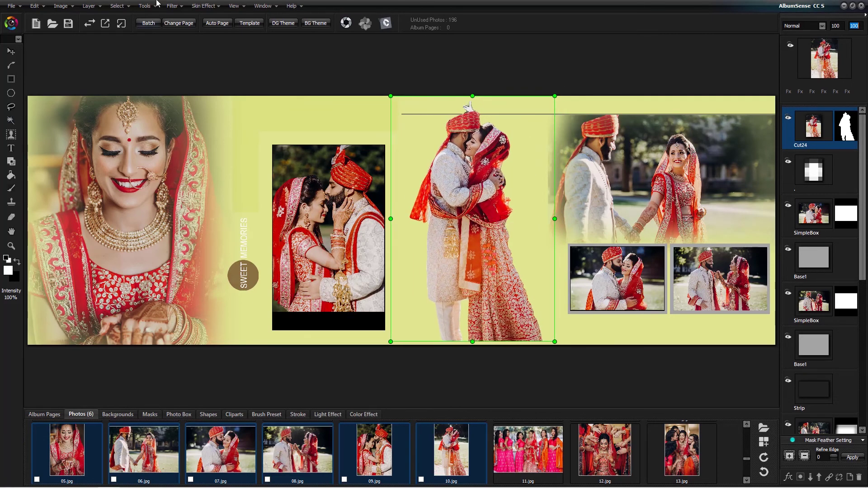
left_click(117, 6)
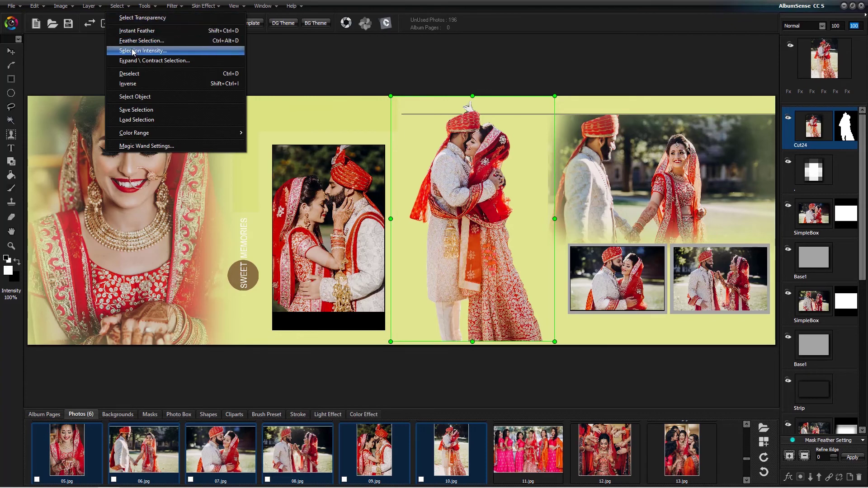
left_click(137, 31)
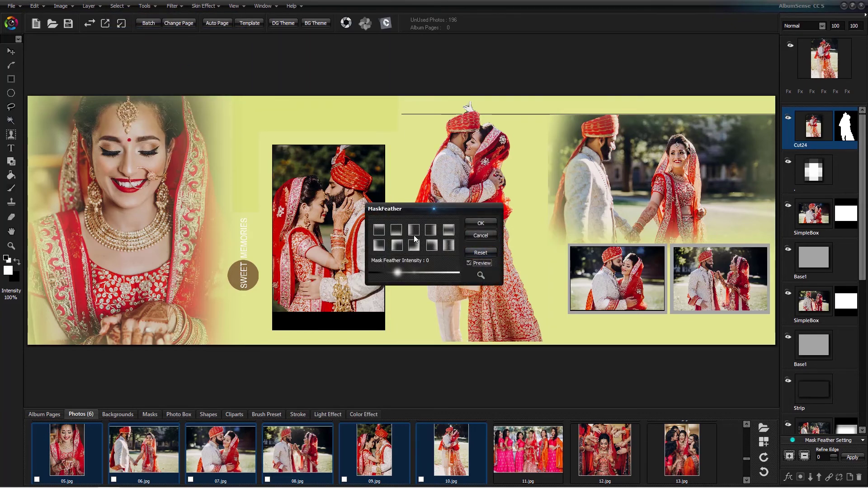
left_click(400, 232)
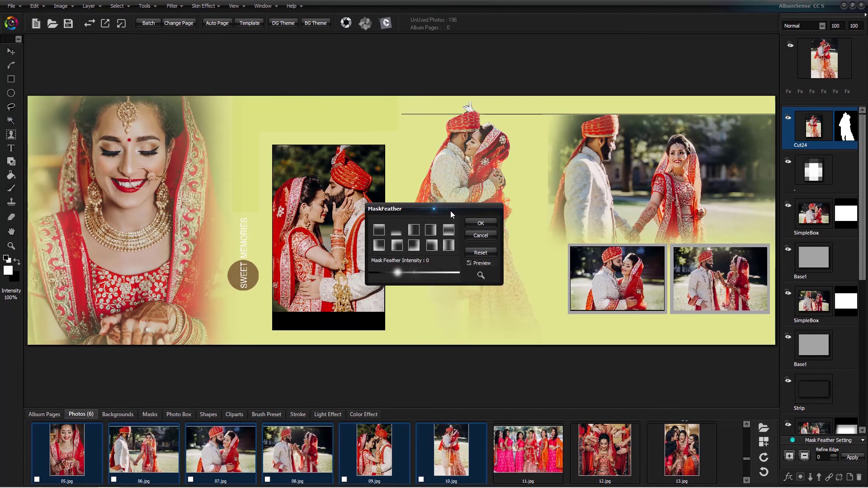
left_click_drag(450, 210, 304, 194)
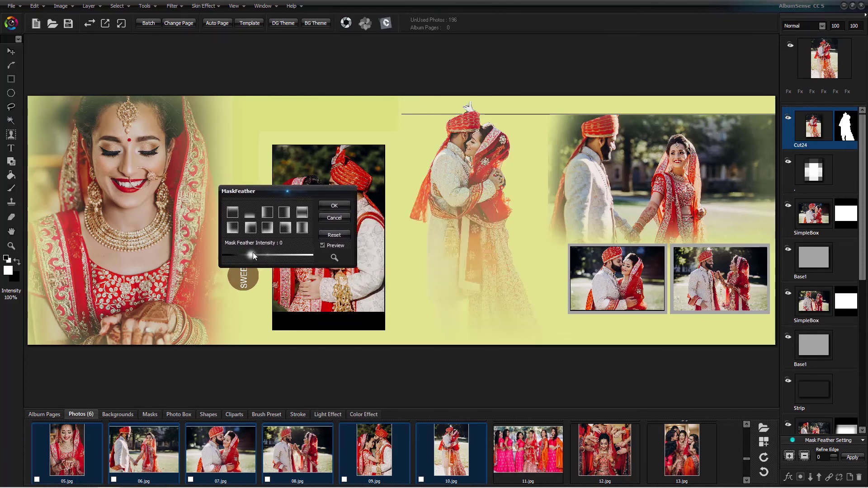
left_click_drag(265, 256, 252, 256)
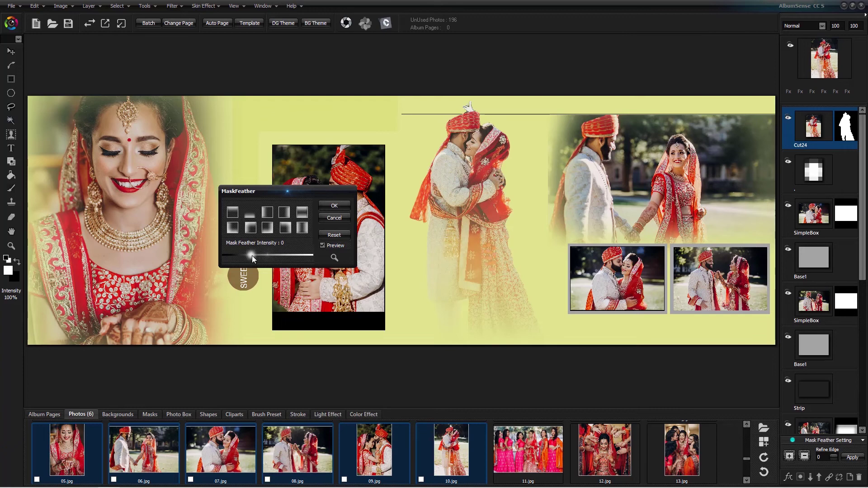
left_click(335, 206)
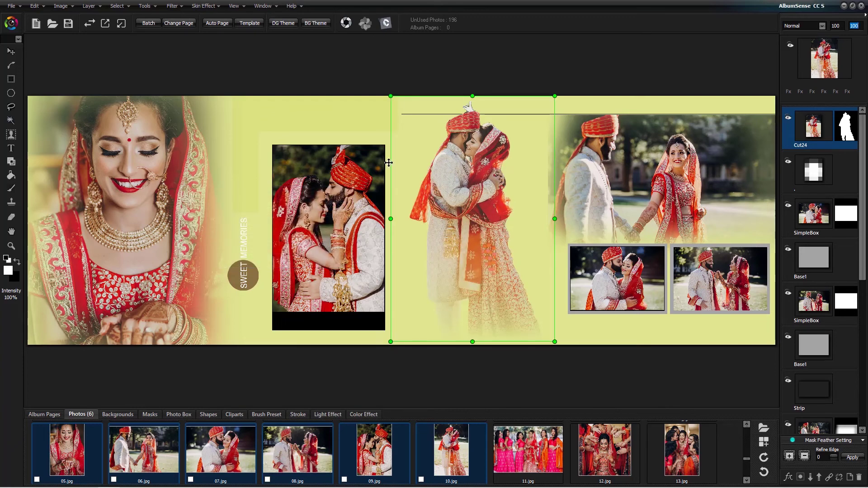